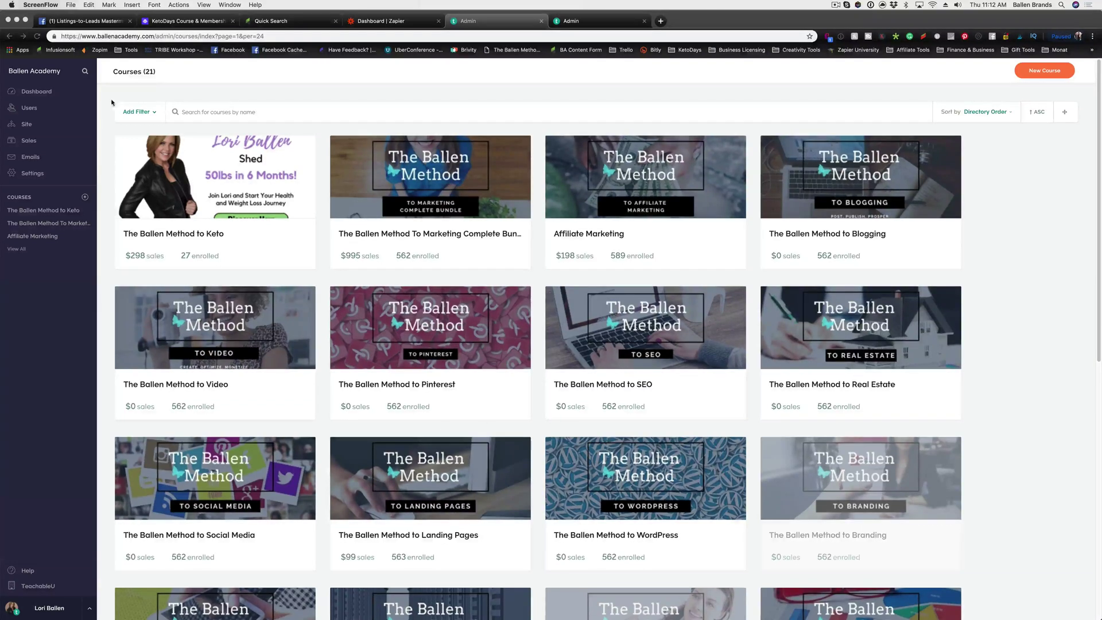
# From the school admin's Emails section, open the Template Editor showing the New Enrollment template code.
pyautogui.click(82, 125)
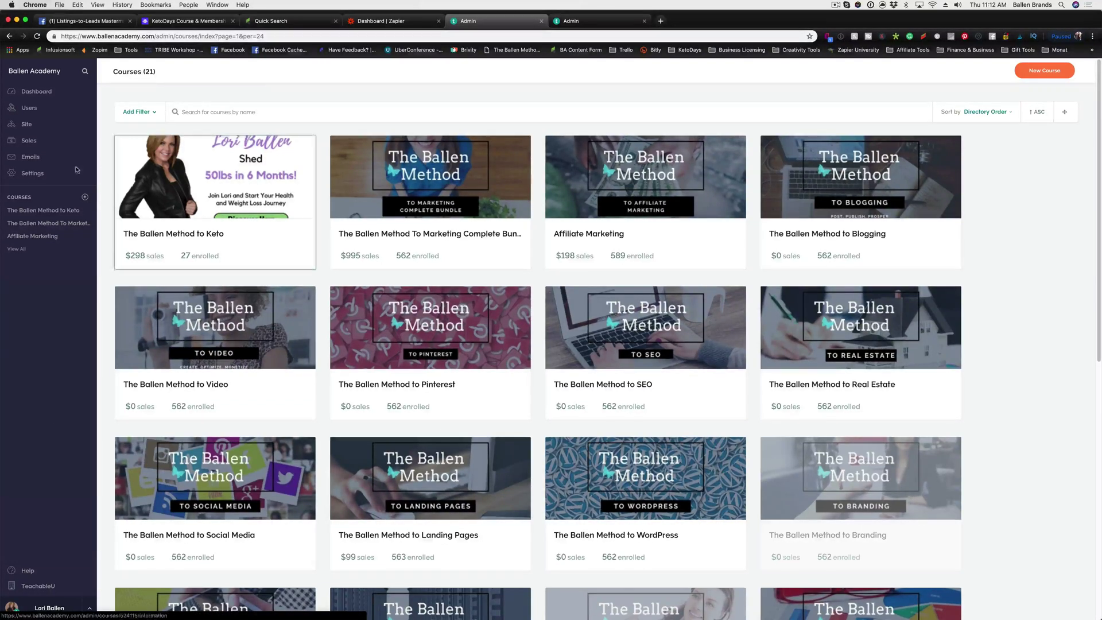
pyautogui.click(30, 157)
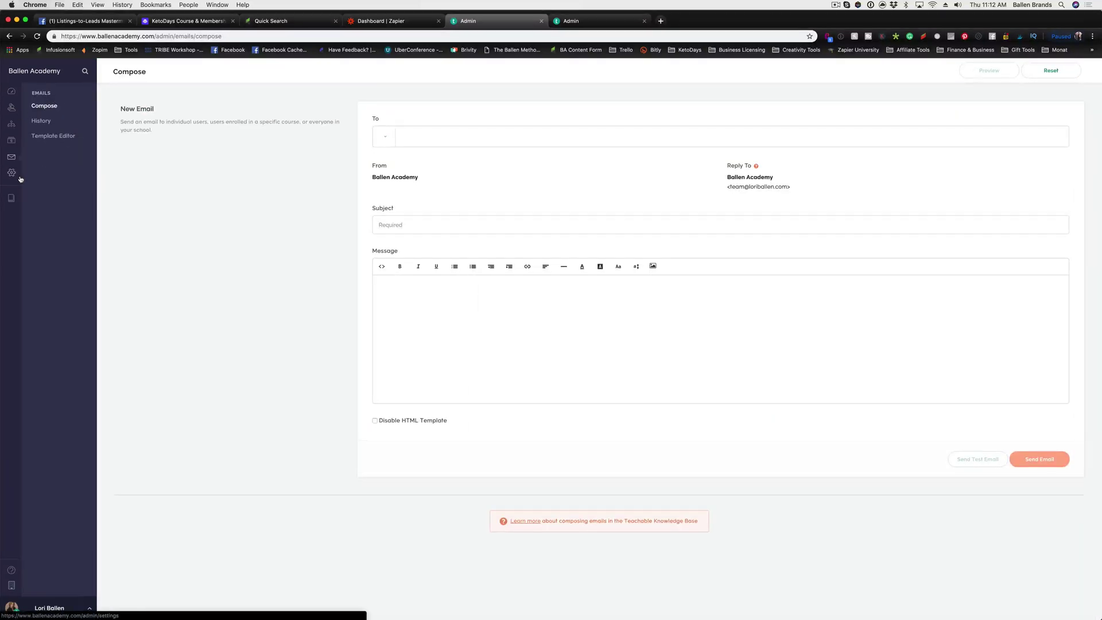
pyautogui.click(55, 138)
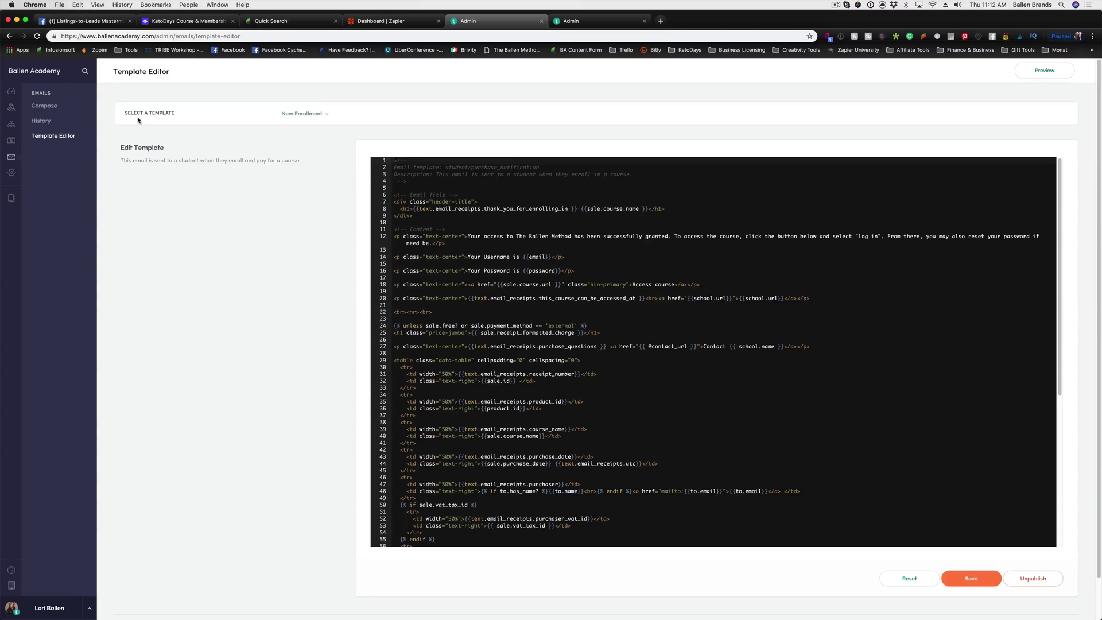
# Browse the template list down to the Owners & Authors templates such as New Student Signup.
pyautogui.click(314, 117)
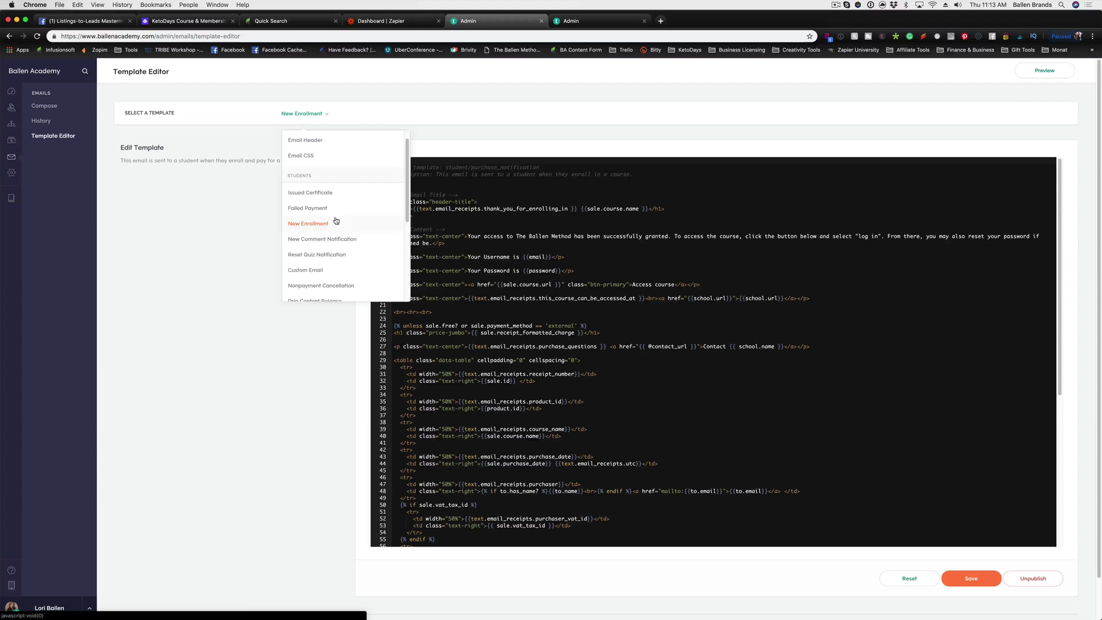
pyautogui.scroll(-1, 327, 221)
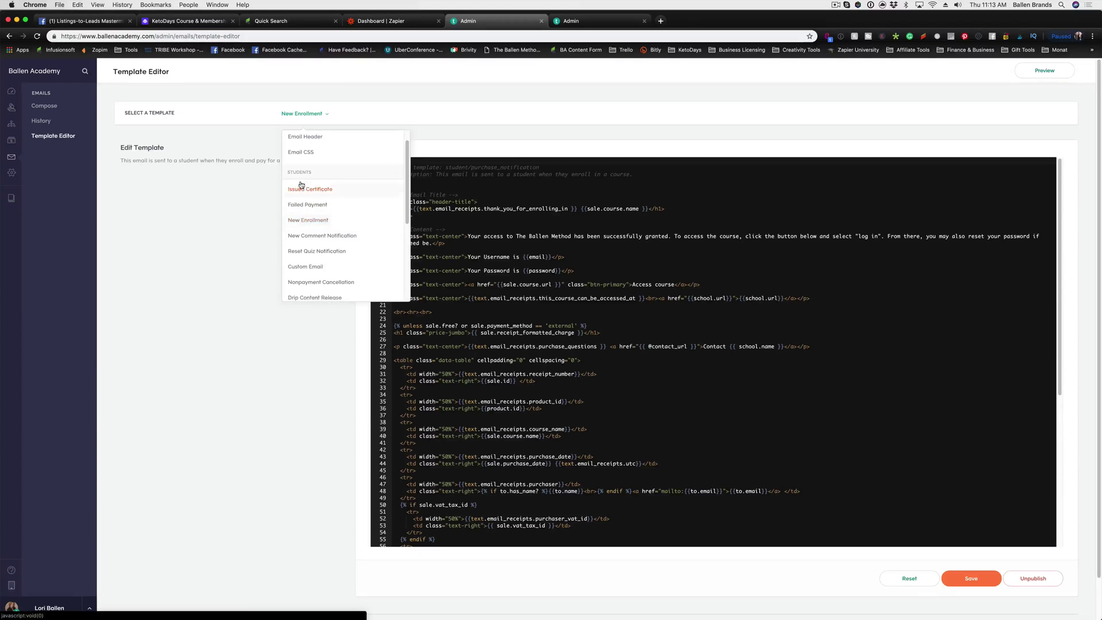
pyautogui.scroll(-1, 301, 185)
pyautogui.scroll(2, 303, 201)
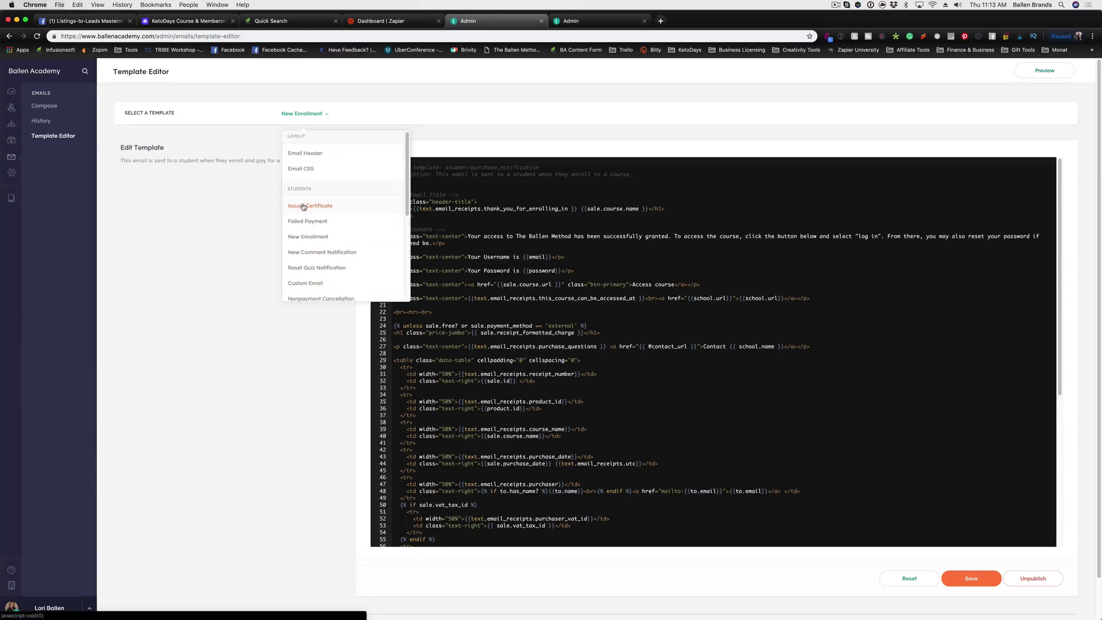
pyautogui.scroll(-1, 301, 207)
pyautogui.scroll(1, 295, 209)
pyautogui.scroll(-3, 295, 211)
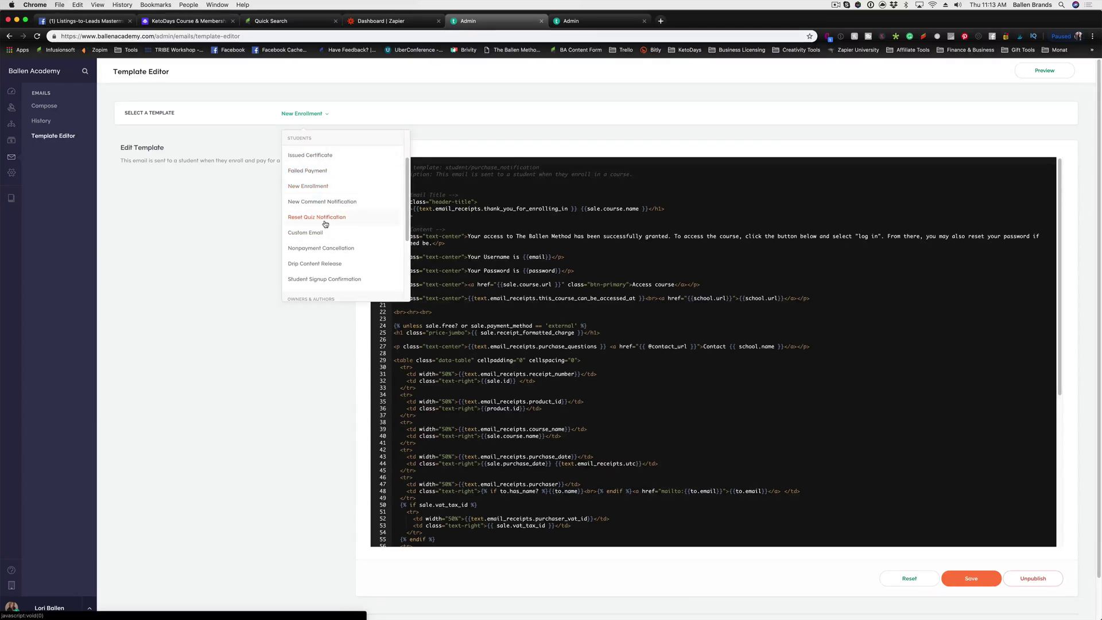
pyautogui.scroll(-5, 325, 224)
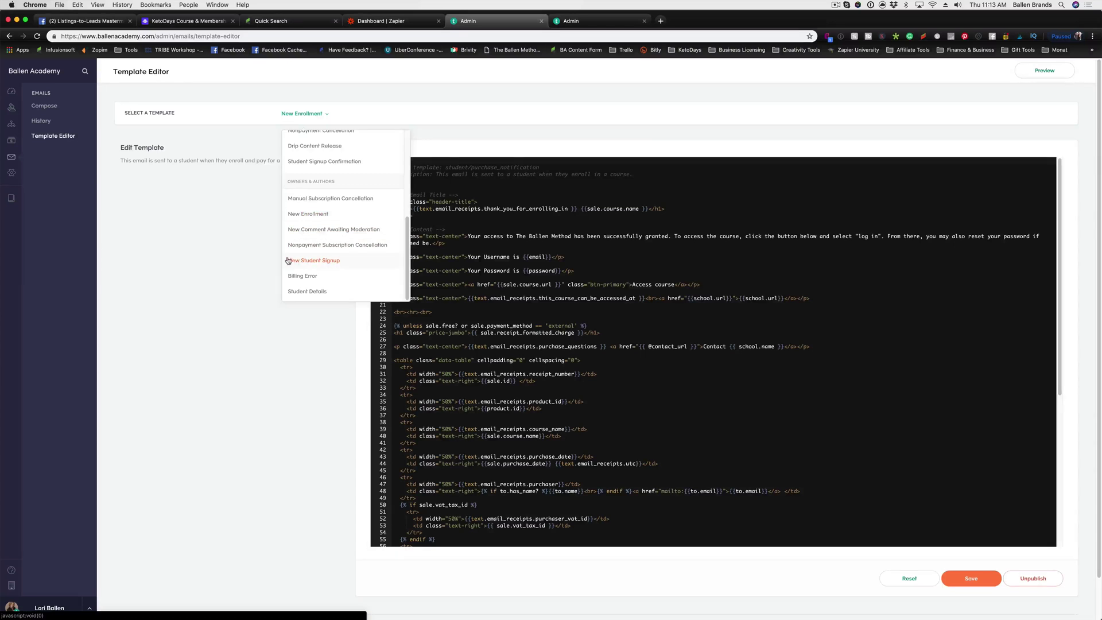
# Load the New Student Signup template, then switch to New Enrollment and scroll its code.
pyautogui.click(318, 260)
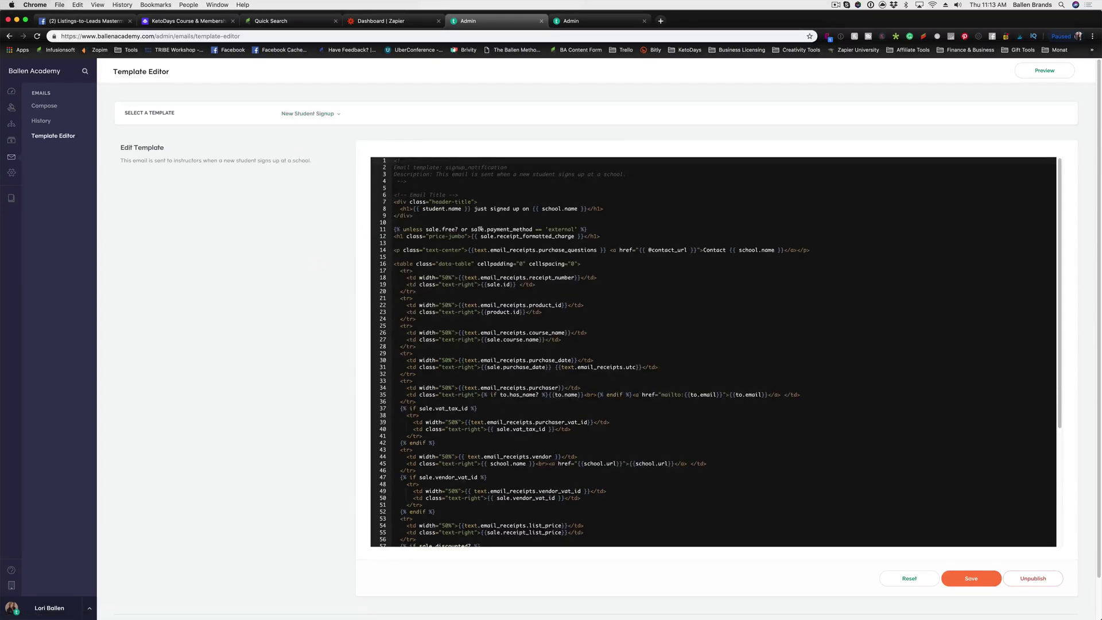
pyautogui.click(298, 117)
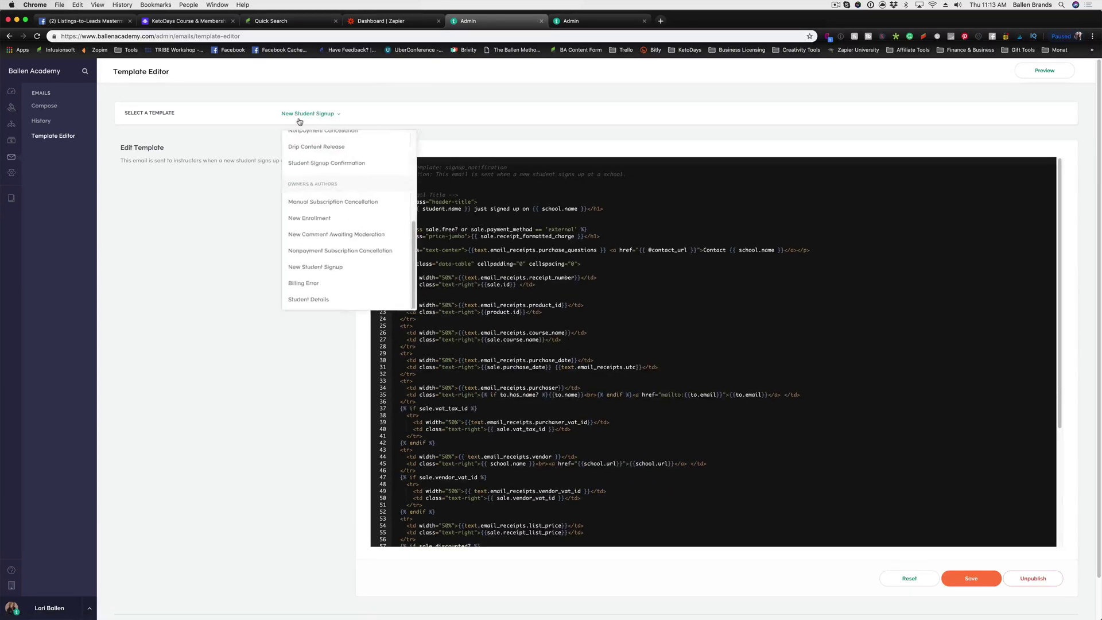
pyautogui.click(308, 214)
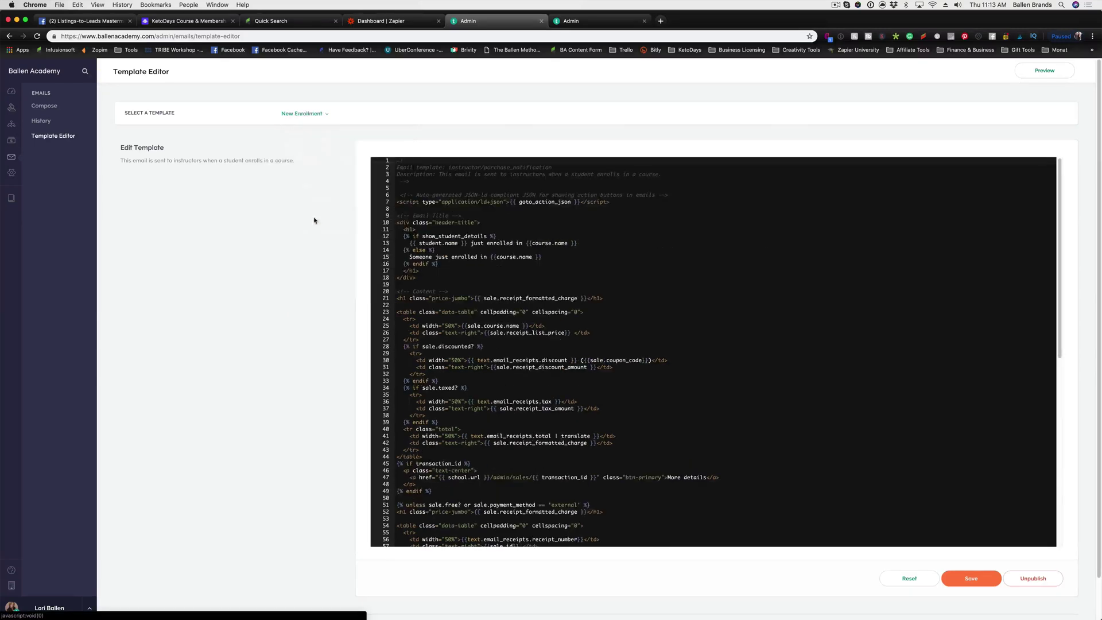
pyautogui.scroll(-5, 525, 434)
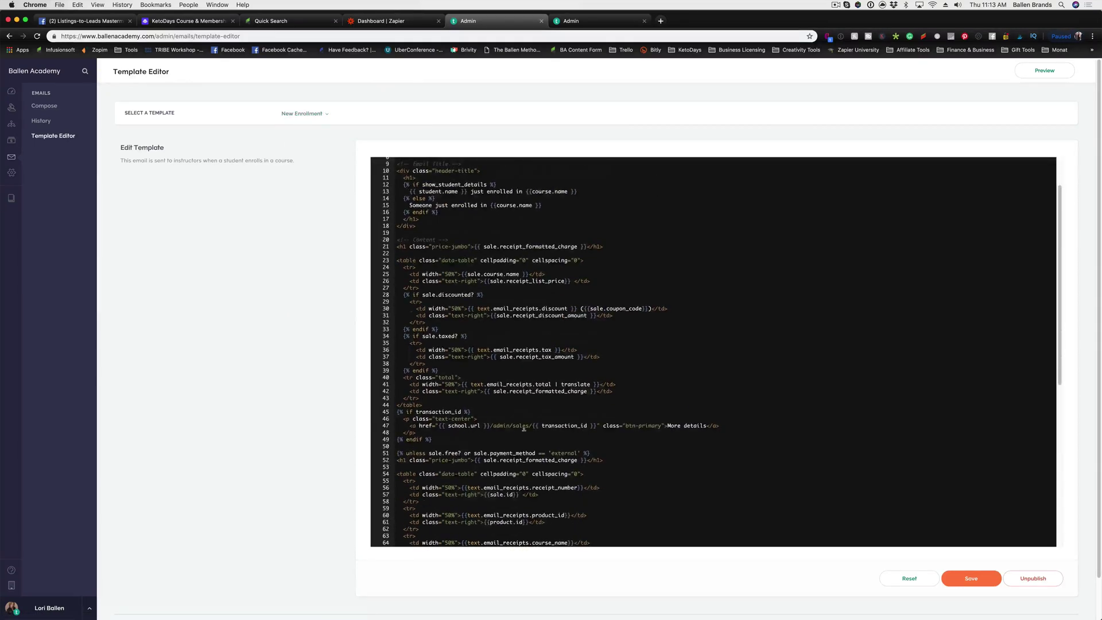
pyautogui.scroll(5, 524, 427)
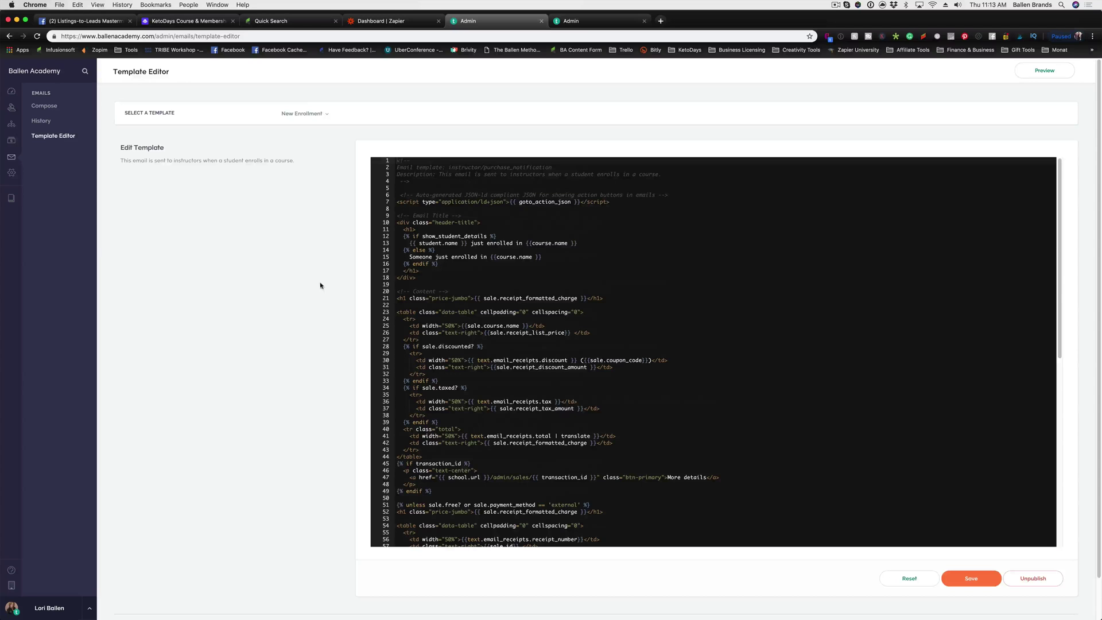
# Switch to New Student Signup and select the line 8 title heading and line 11 in its code.
pyautogui.click(302, 113)
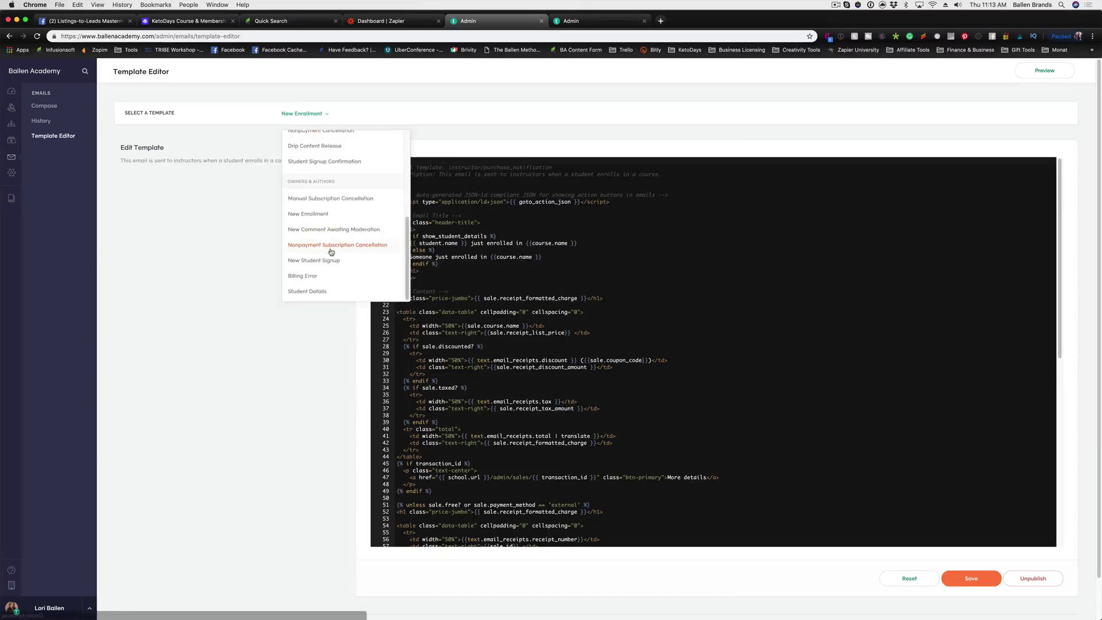
pyautogui.scroll(-1, 333, 255)
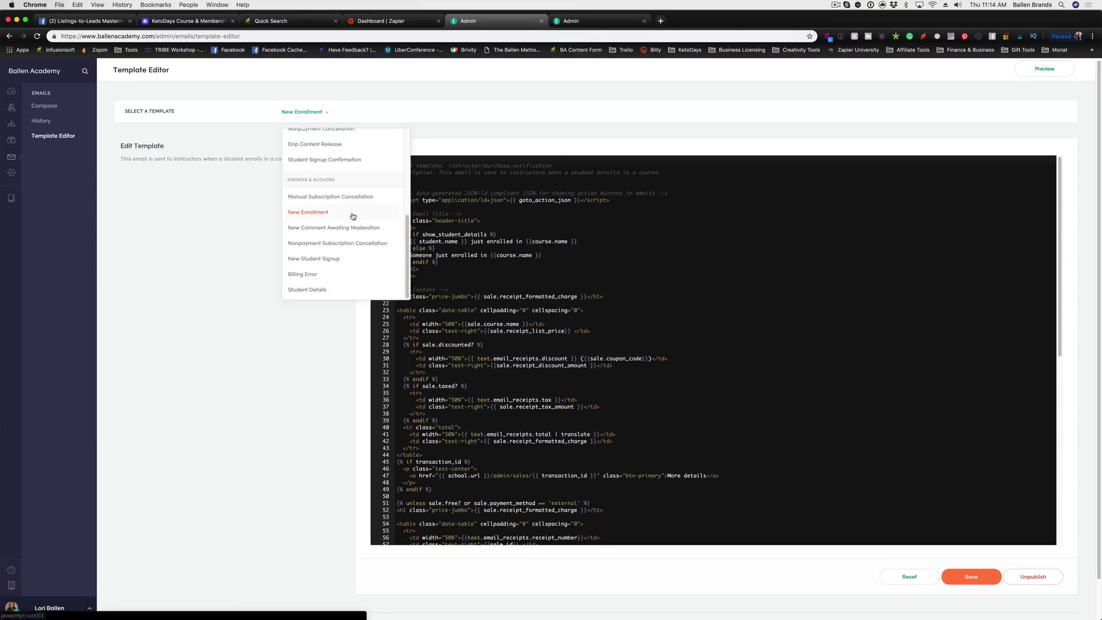
pyautogui.click(331, 259)
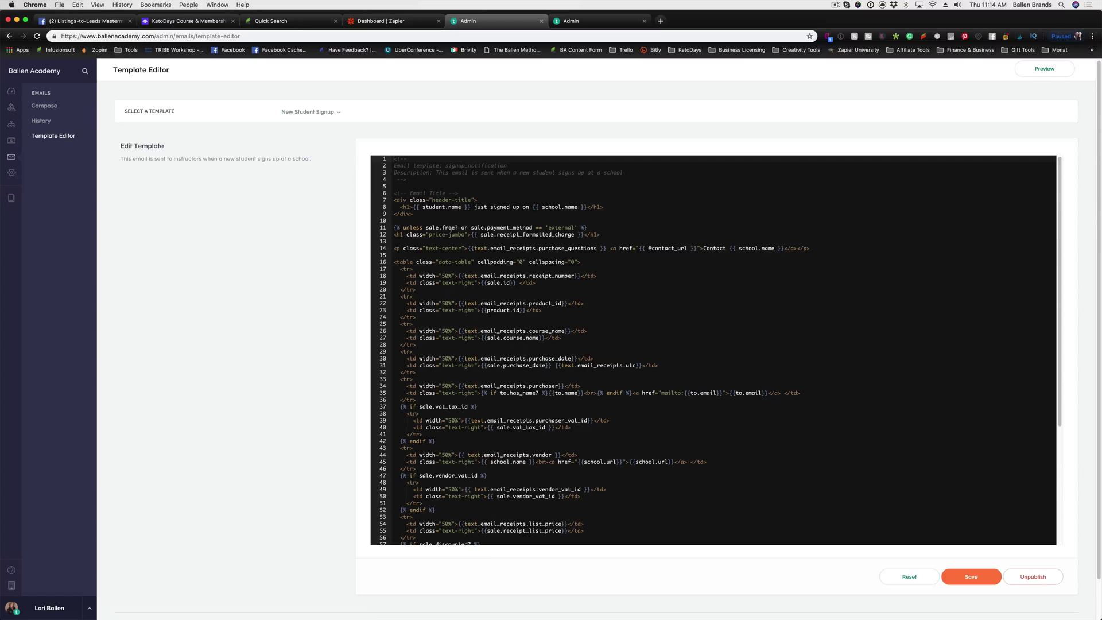
pyautogui.moveTo(425, 207); pyautogui.dragTo(591, 207)
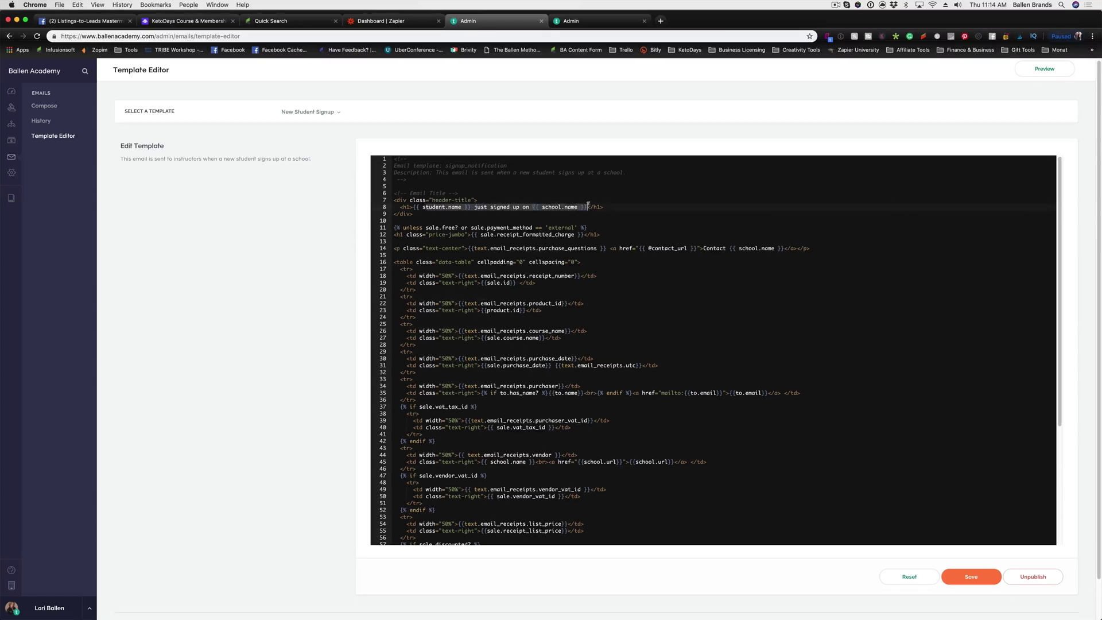
pyautogui.click(591, 222)
pyautogui.tripleClick(451, 228)
pyautogui.click(465, 269)
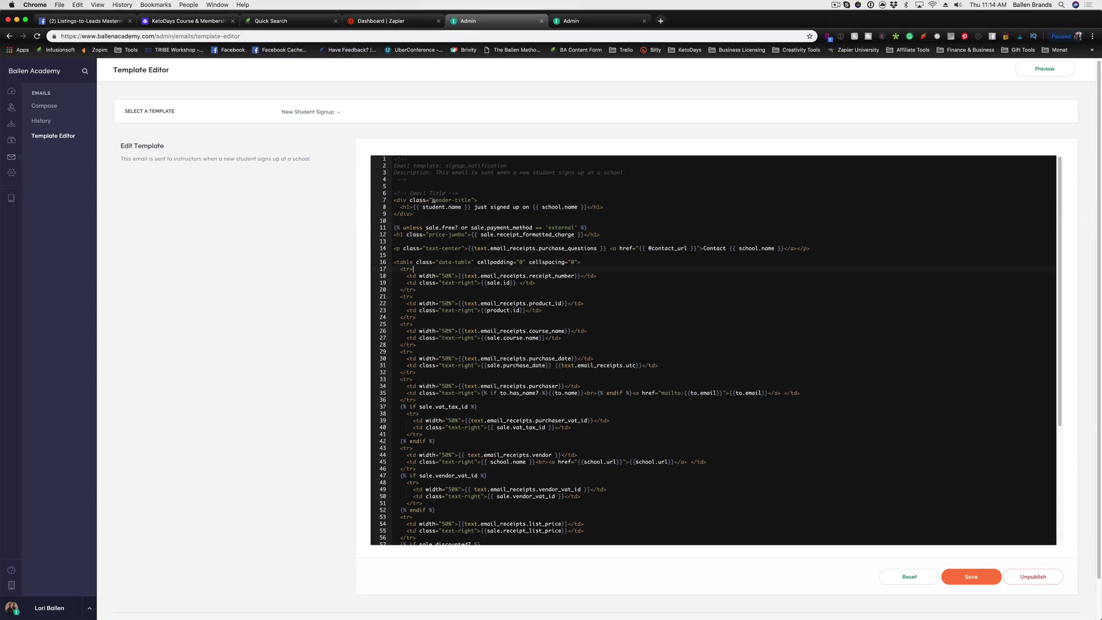
# Return to the New Enrollment template and reopen the template list.
pyautogui.click(307, 114)
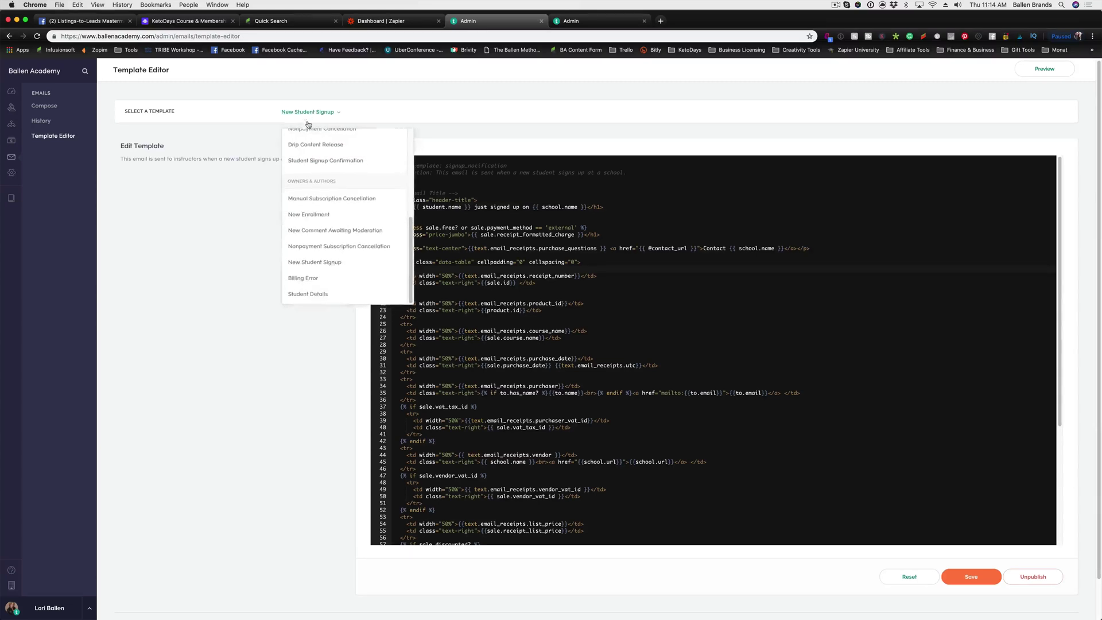
pyautogui.click(327, 210)
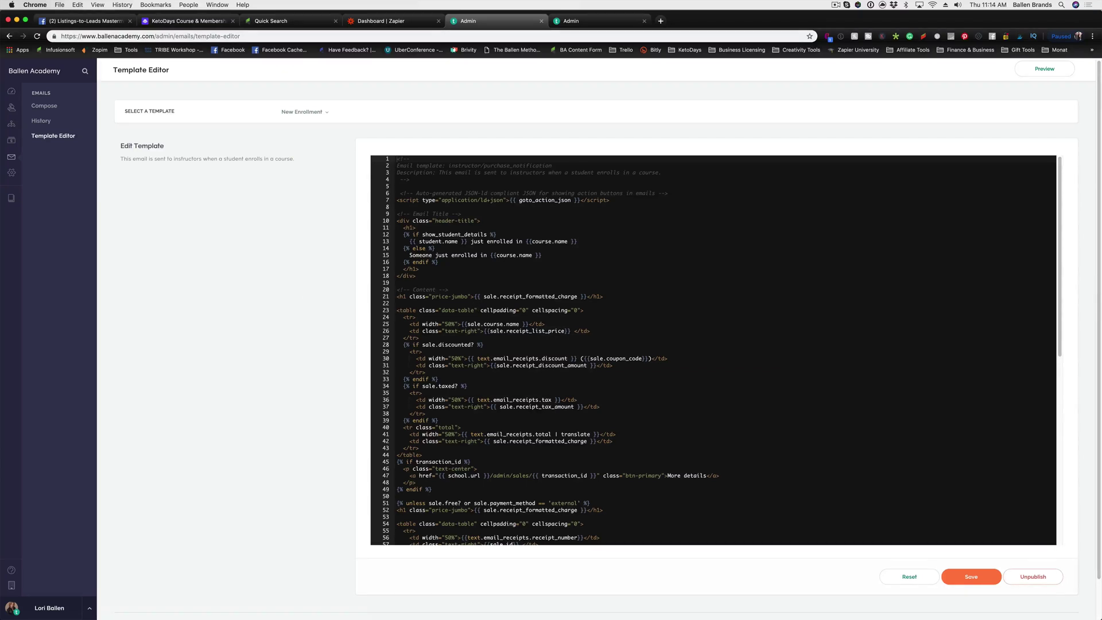
pyautogui.click(308, 112)
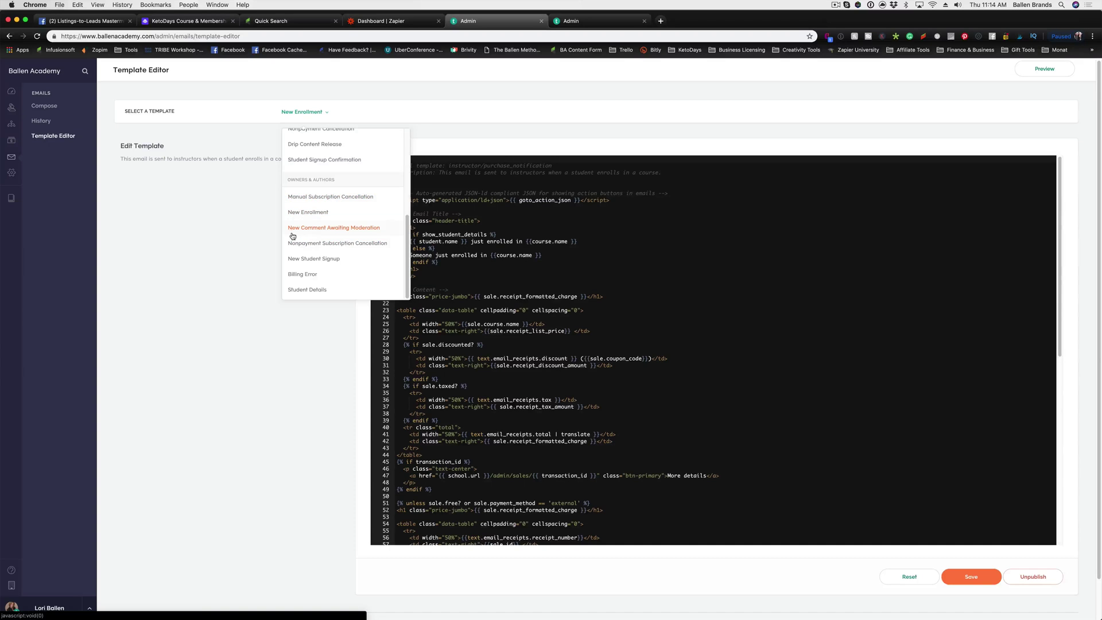
# Load the New Comment Awaiting Moderation template.
pyautogui.click(344, 234)
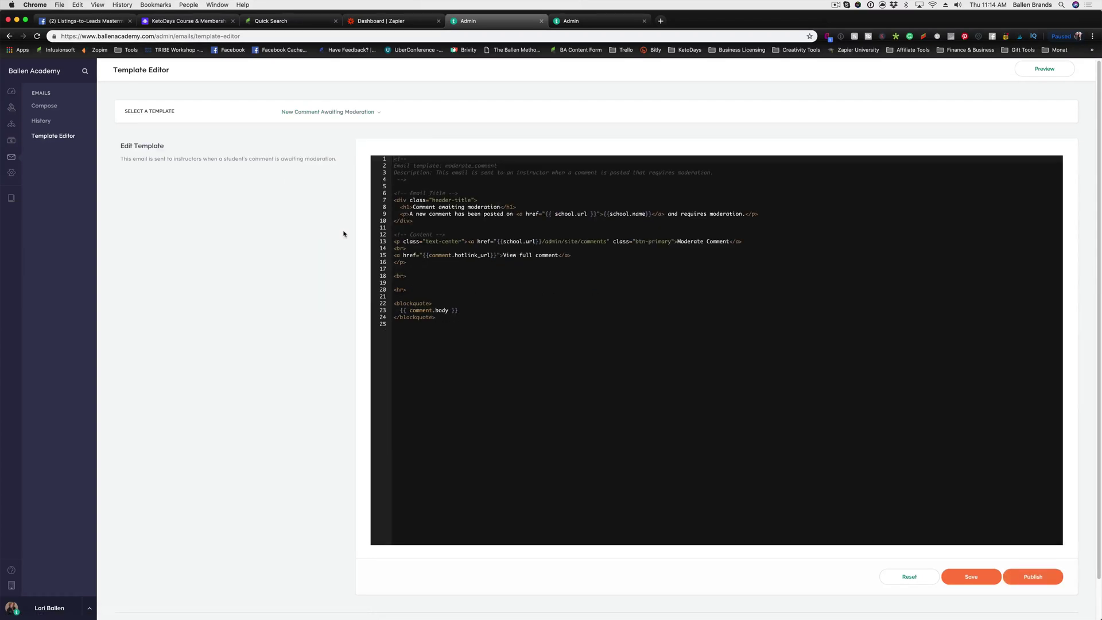
pyautogui.click(344, 119)
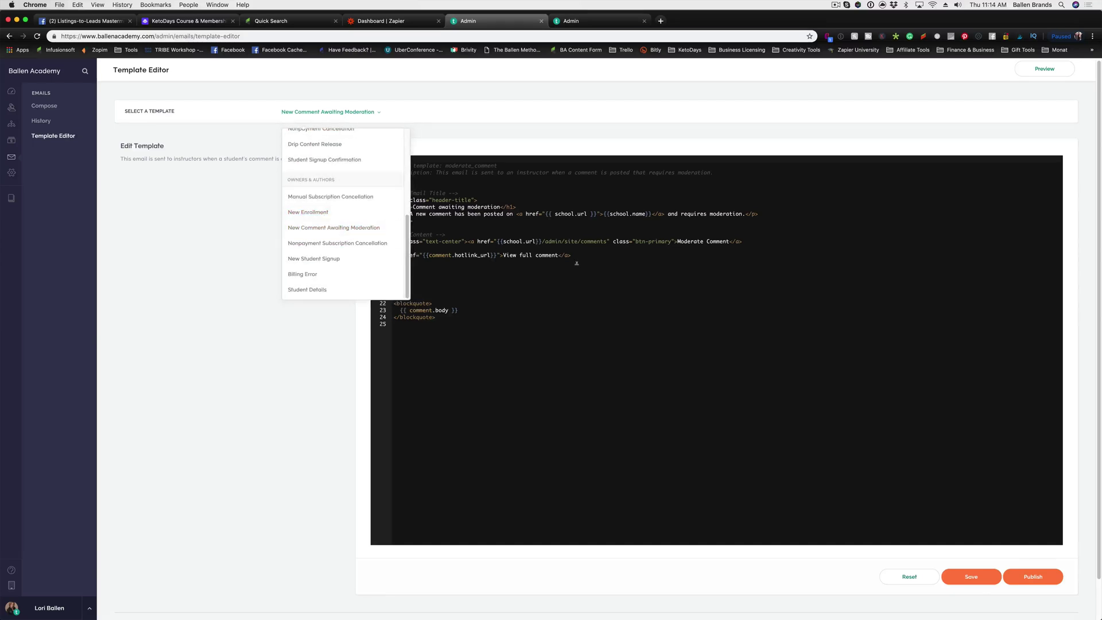
pyautogui.click(551, 276)
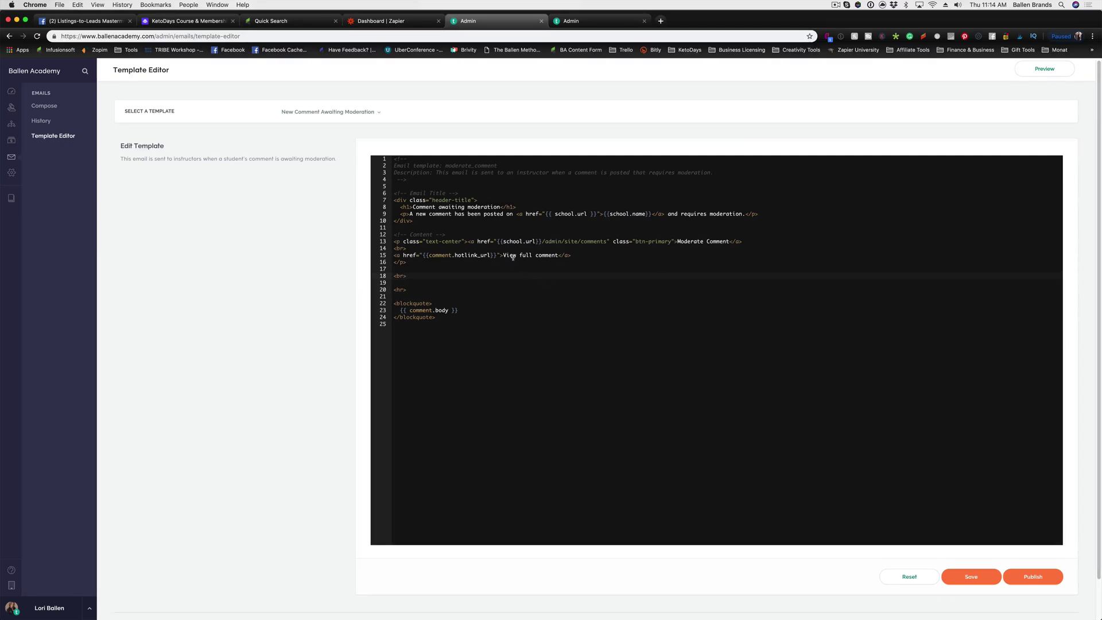
# Replace 'full' on line 15 so the link reads 'View complete comment here'.
pyautogui.moveTo(503, 255); pyautogui.dragTo(556, 255)
pyautogui.click(556, 255)
pyautogui.moveTo(533, 255); pyautogui.dragTo(519, 255)
pyautogui.write('complete comment here')
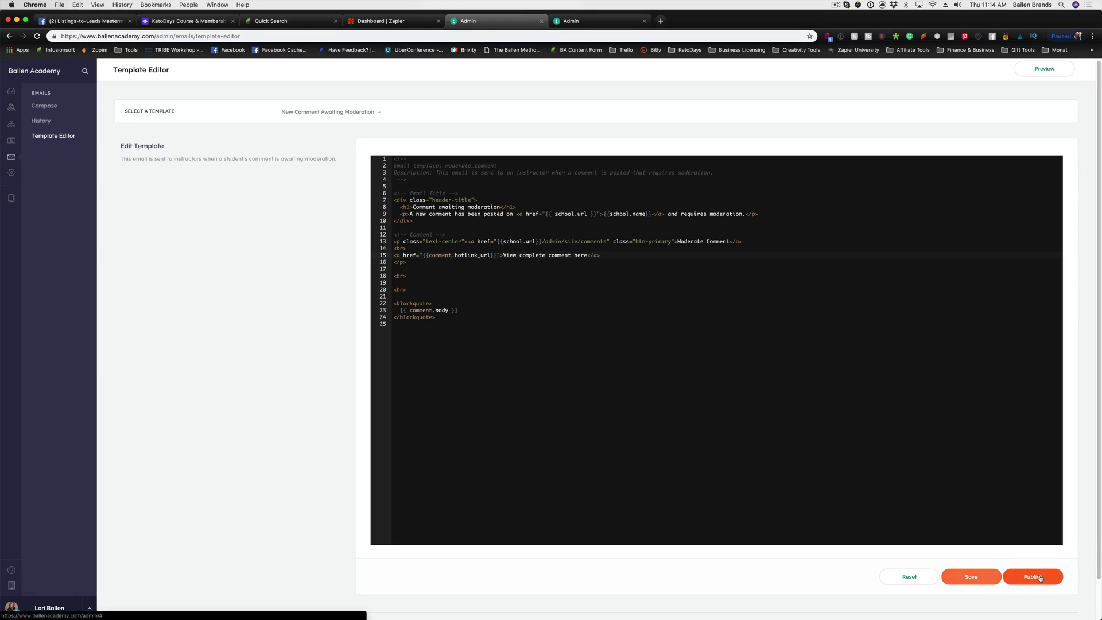
# Reset the moderation template to its default code and confirm.
pyautogui.click(907, 579)
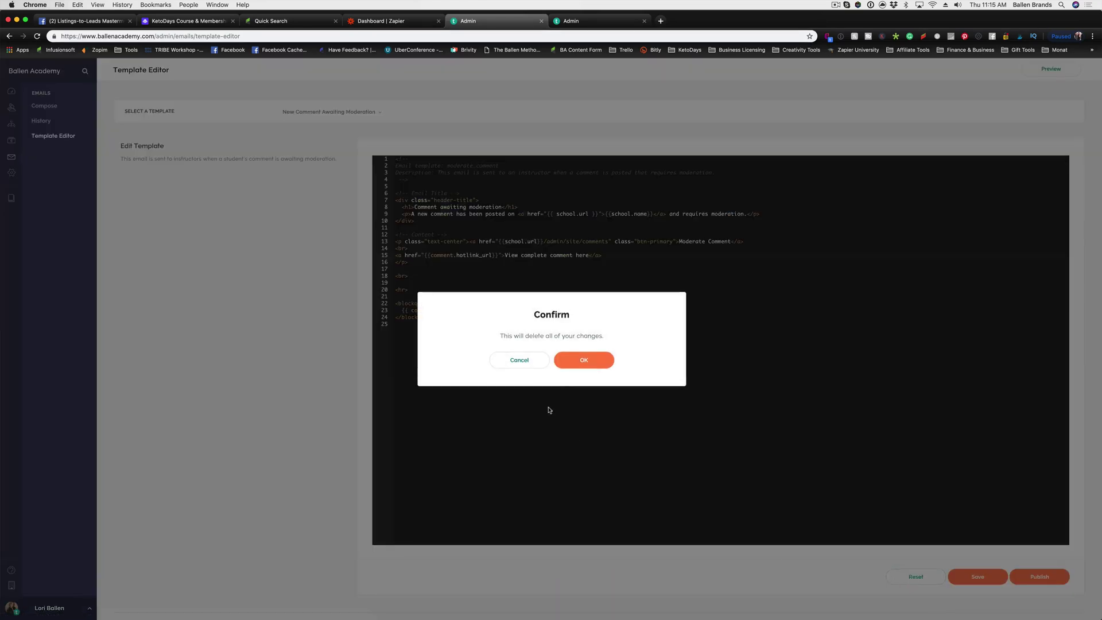
pyautogui.click(582, 361)
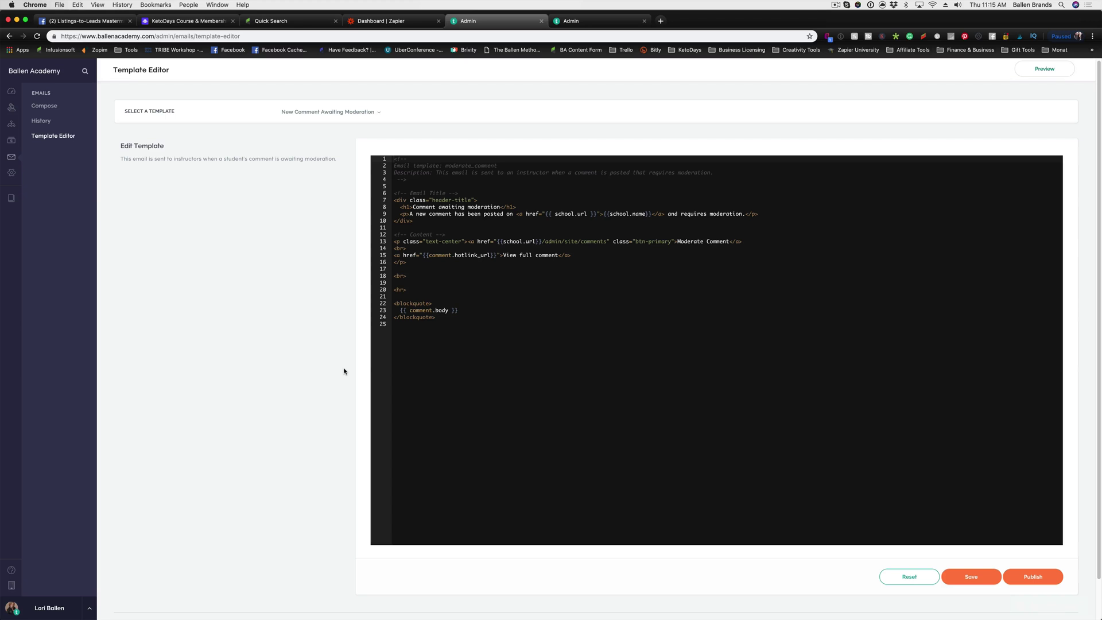
pyautogui.click(559, 255)
pyautogui.write('here')
pyautogui.press('BackSpace')
pyautogui.press('BackSpace')
pyautogui.press('BackSpace')
pyautogui.press('BackSpace')
pyautogui.press('BackSpace')
pyautogui.write('here')
pyautogui.write('jfoeajwfiojeawlkfjaewoifjaewlk')
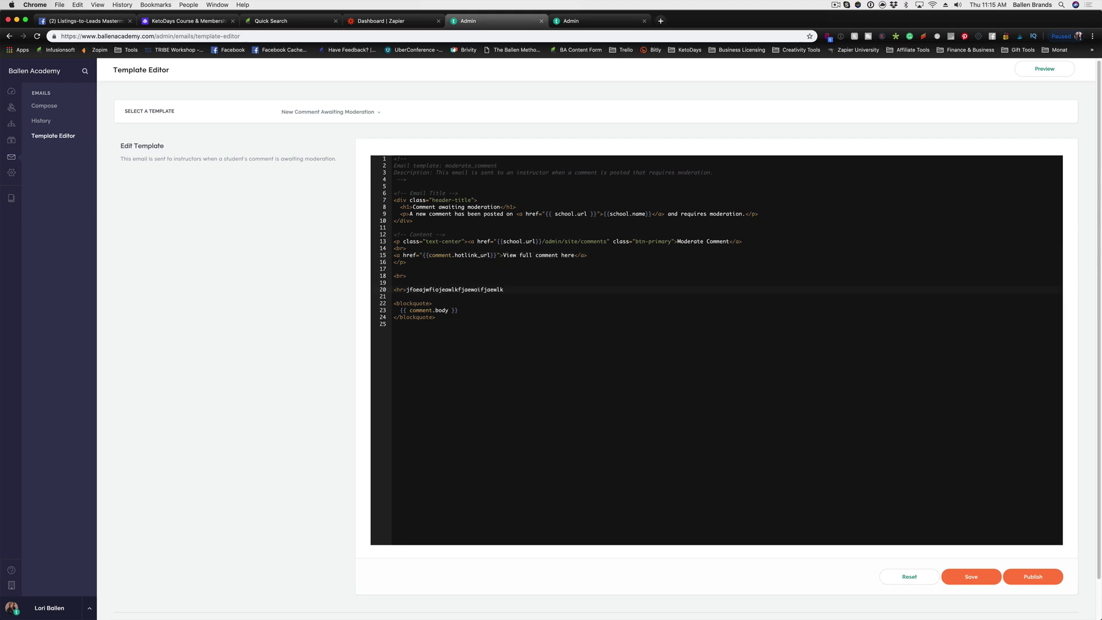
pyautogui.hotkey('alt', 'BackSpace')
pyautogui.press('super+z')
pyautogui.scroll(1, 505, 261)
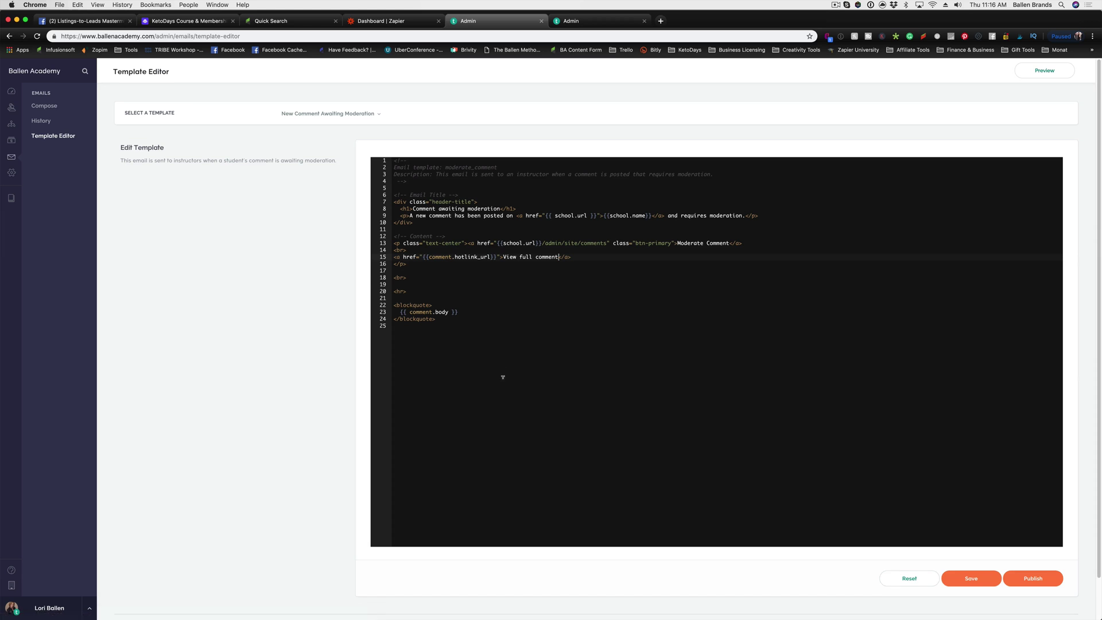
pyautogui.moveTo(447, 228); pyautogui.dragTo(492, 282)
pyautogui.click(492, 305)
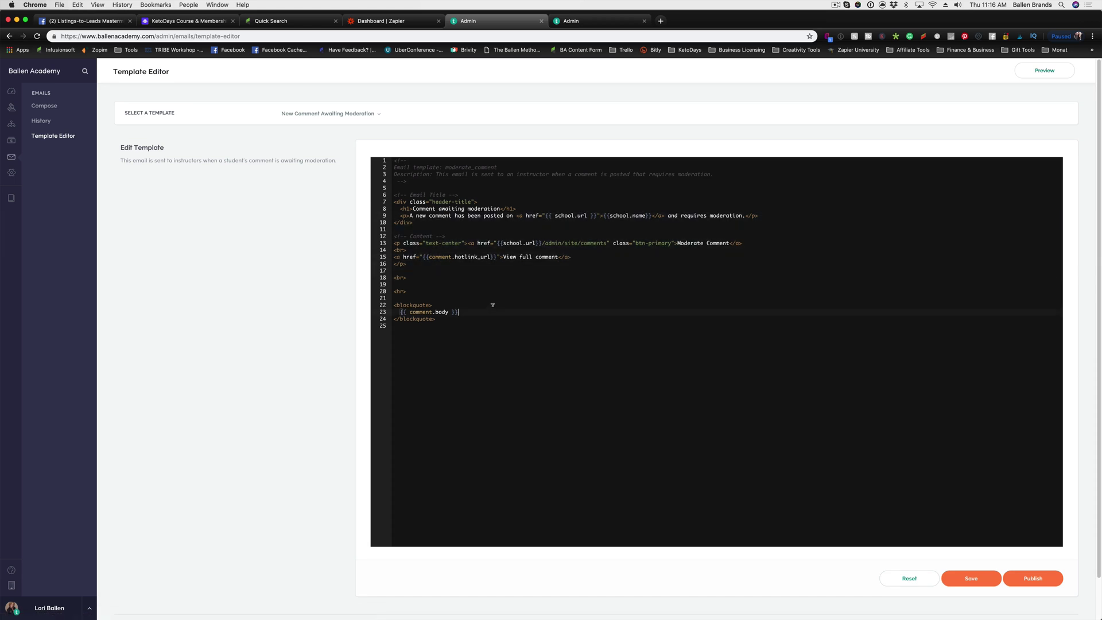